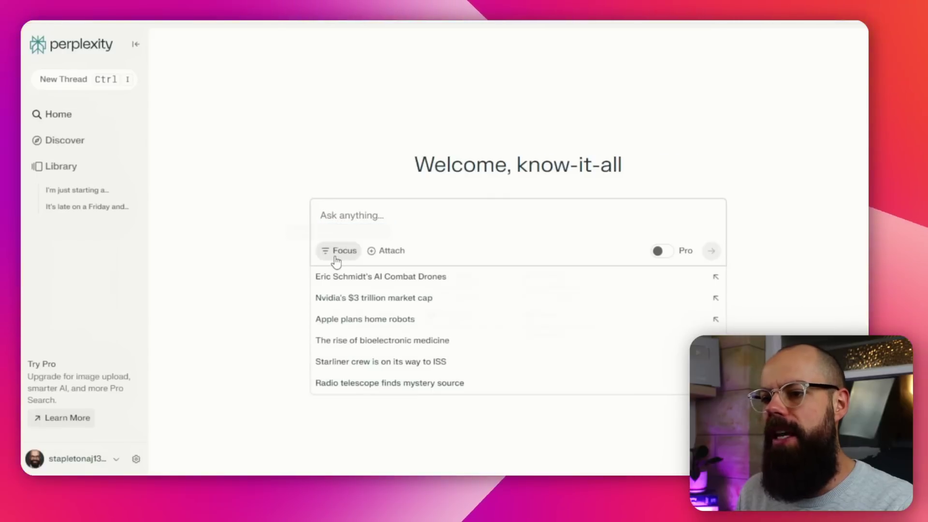
- Review the Pro Search question about important OPV research themes
left_click(336, 260)
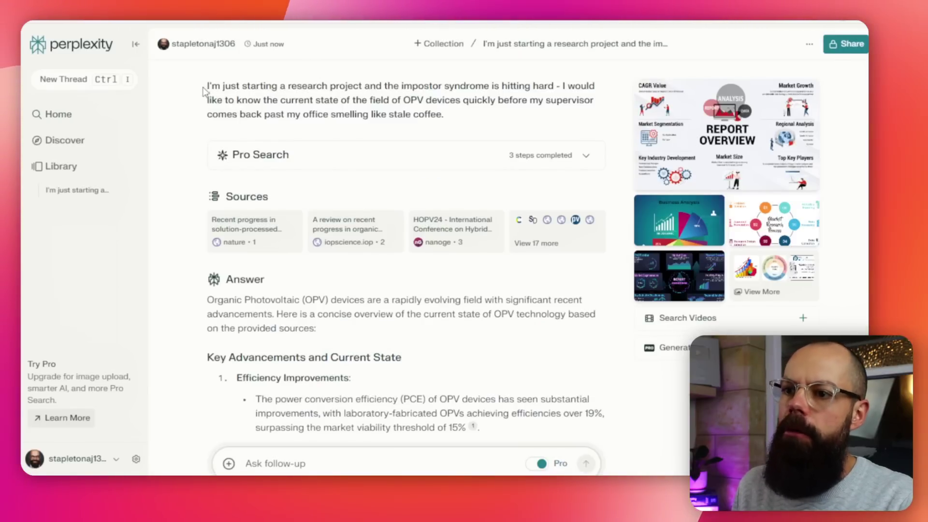
left_click_drag(208, 86, 258, 87)
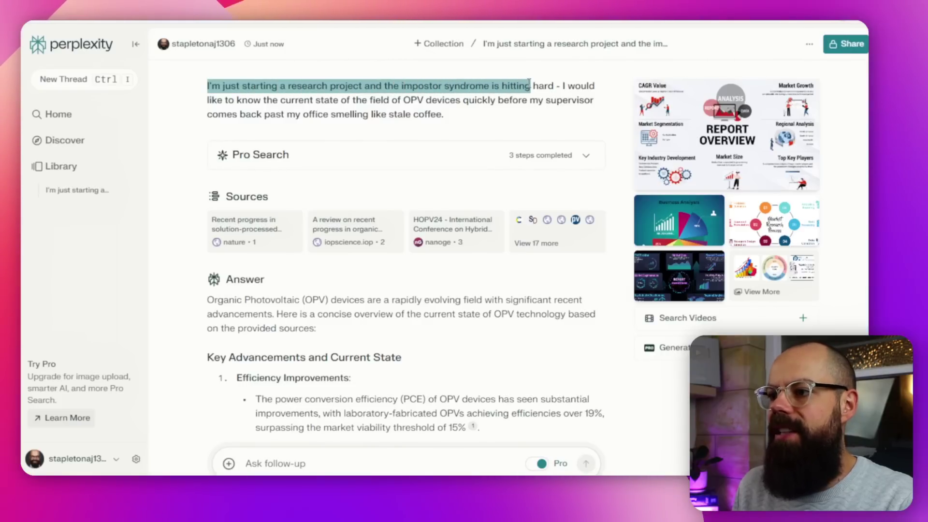
left_click(220, 100)
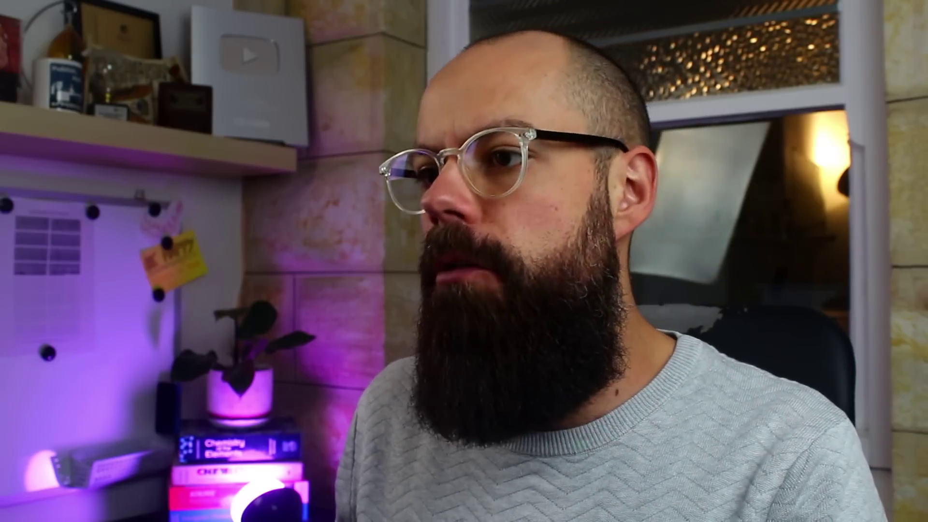
left_click_drag(390, 100, 421, 99)
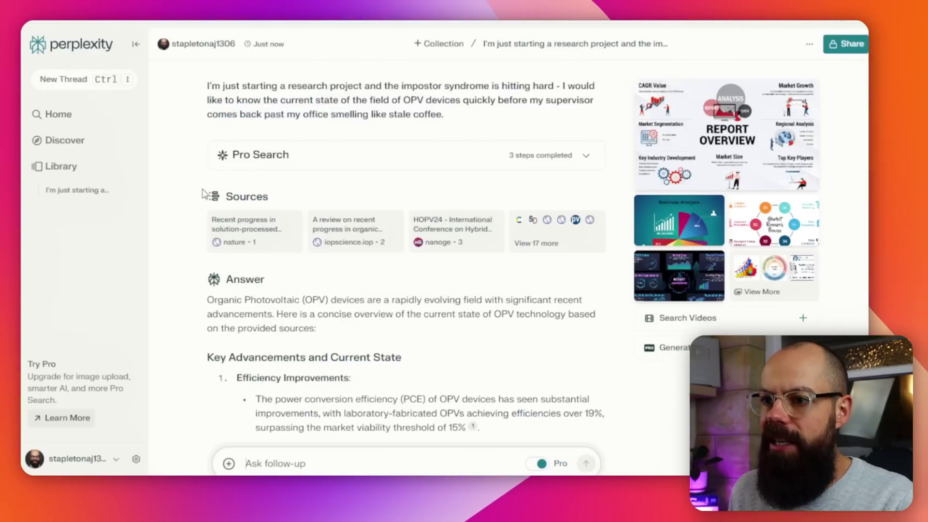
- Expand the Pro Search steps and browse the full list of 20 found sources
left_click(596, 155)
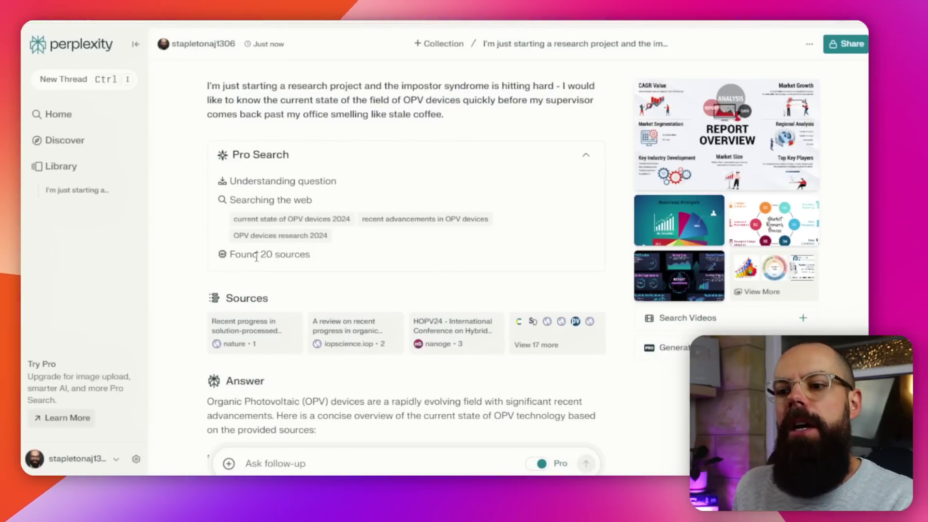
left_click_drag(258, 255, 280, 255)
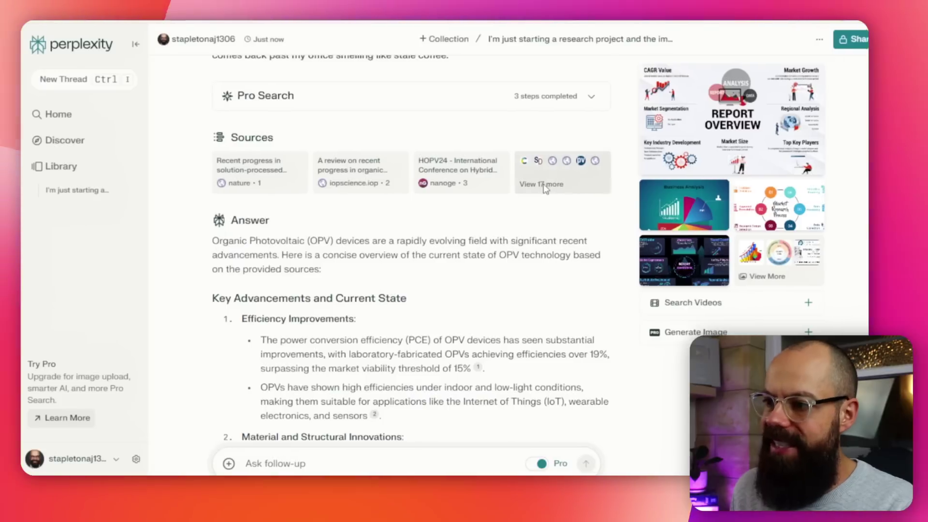
left_click(545, 188)
scroll(678, 156, "down", 10)
scroll(679, 222, "down", 15)
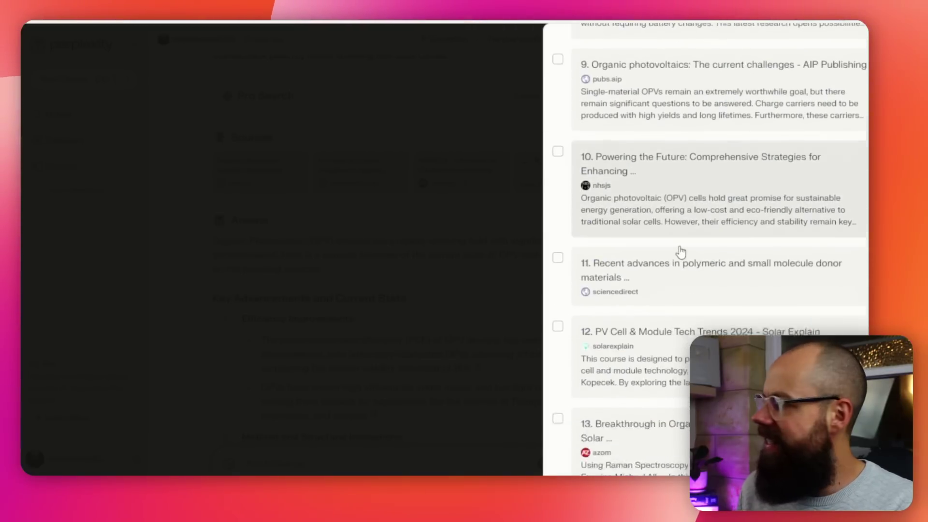
scroll(681, 246, "up", 5)
left_click(435, 174)
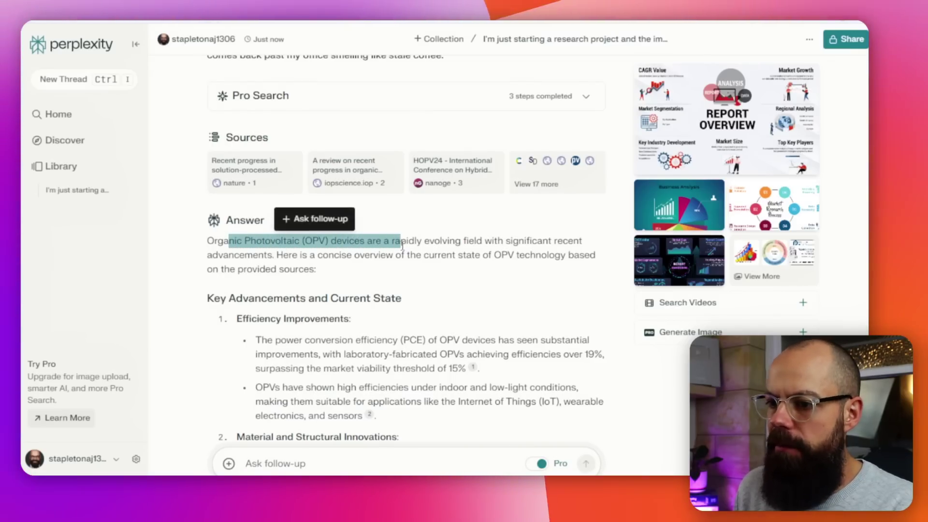
- Read through the answer, including its Key Advancements and Current State section
scroll(402, 246, "down", 3)
left_click_drag(212, 186, 288, 178)
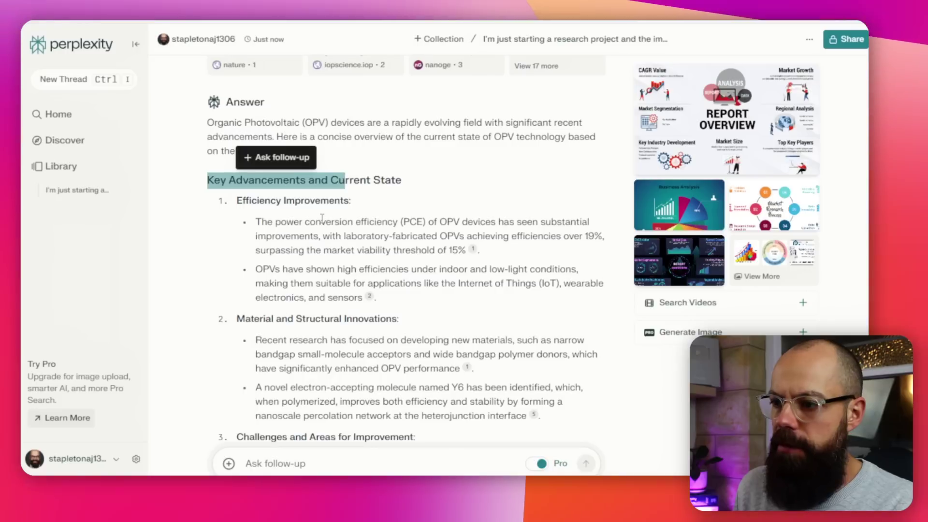
scroll(293, 205, "down", 3)
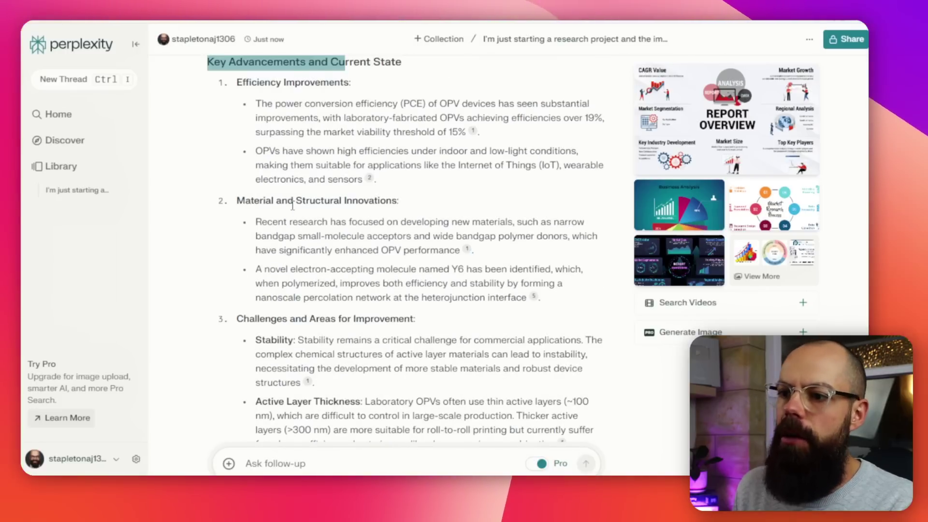
scroll(466, 256, "down", 4)
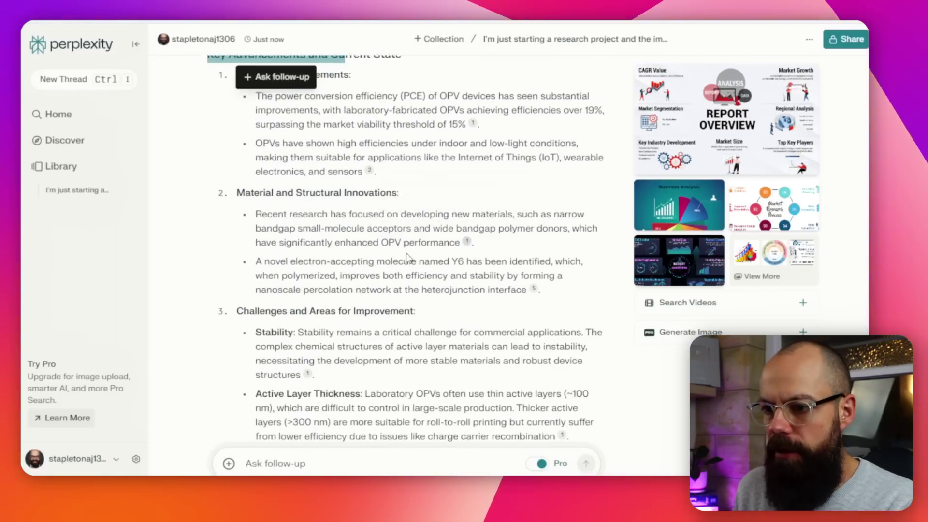
scroll(293, 205, "down", 4)
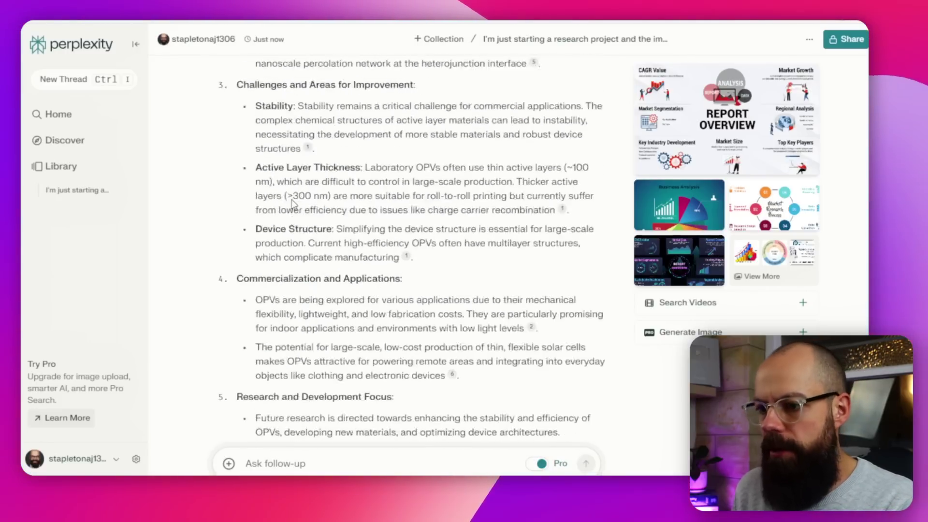
scroll(289, 161, "down", 5)
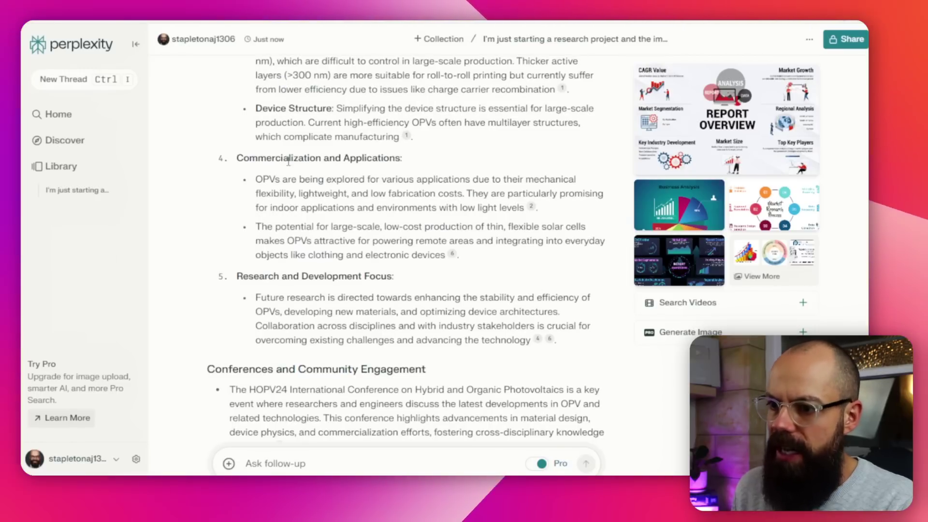
scroll(289, 165, "up", 1)
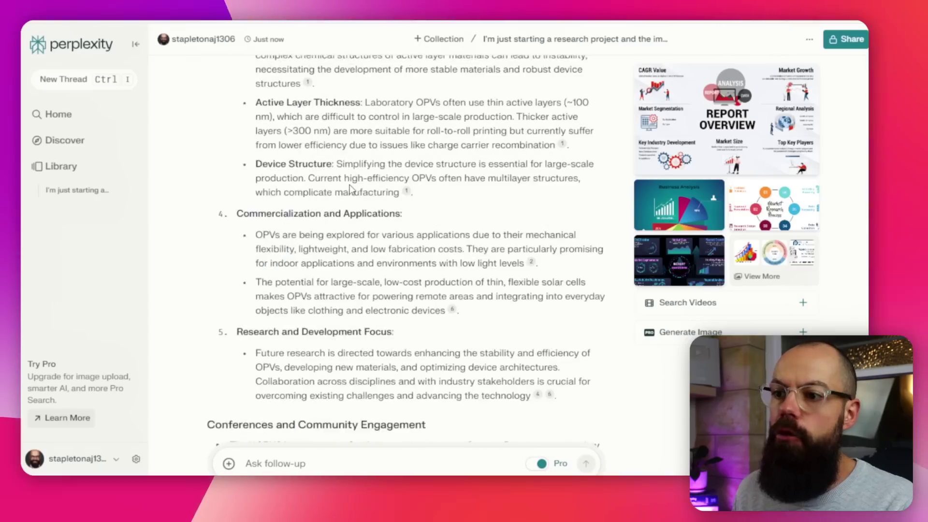
scroll(351, 184, "up", 12)
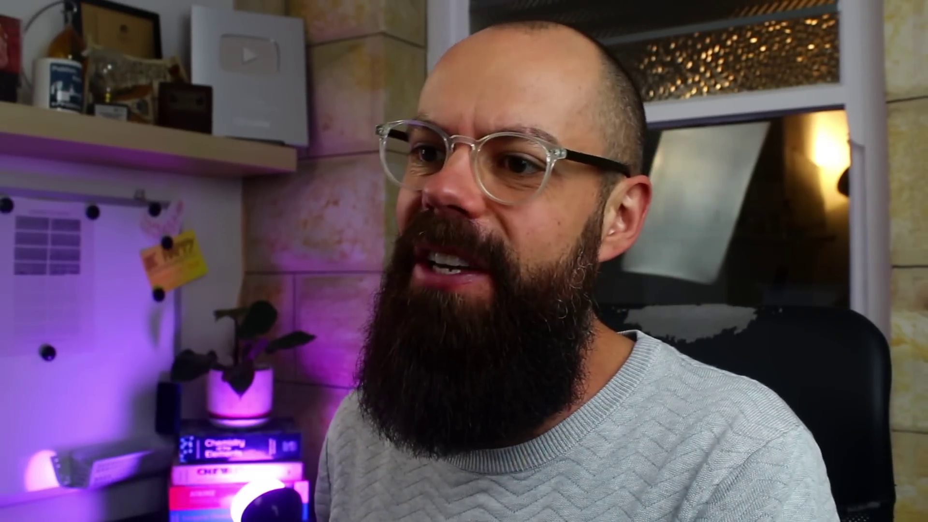
- Switch Pro Search off and check the card on searches left and when they reload
left_click_drag(37, 60, 236, 65)
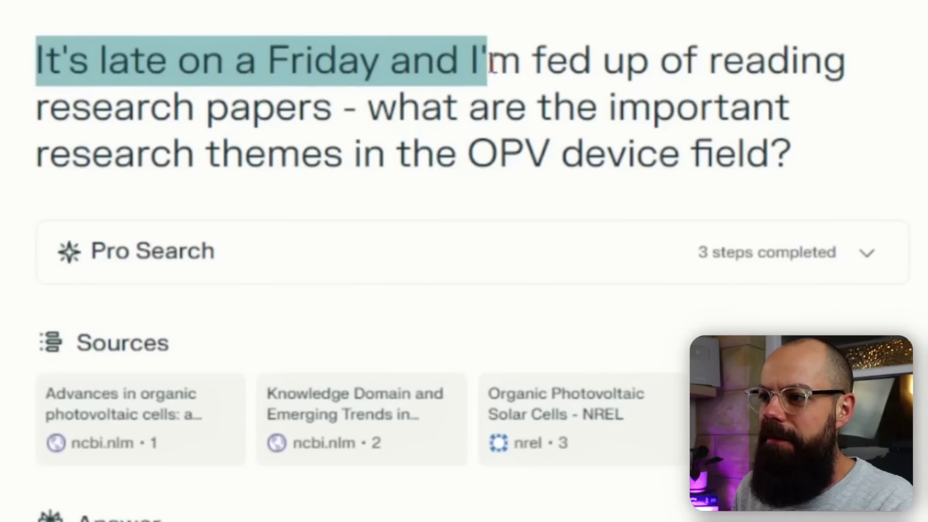
left_click(363, 99)
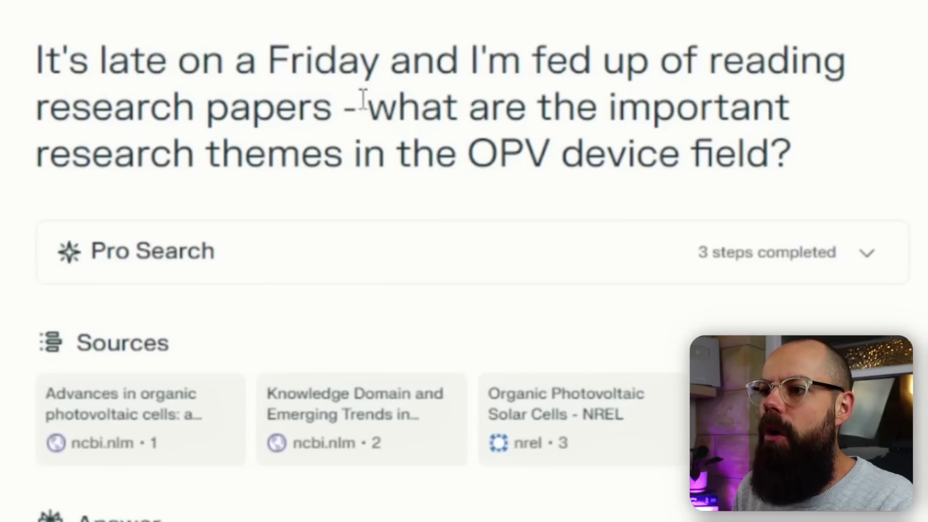
left_click_drag(183, 145, 481, 137)
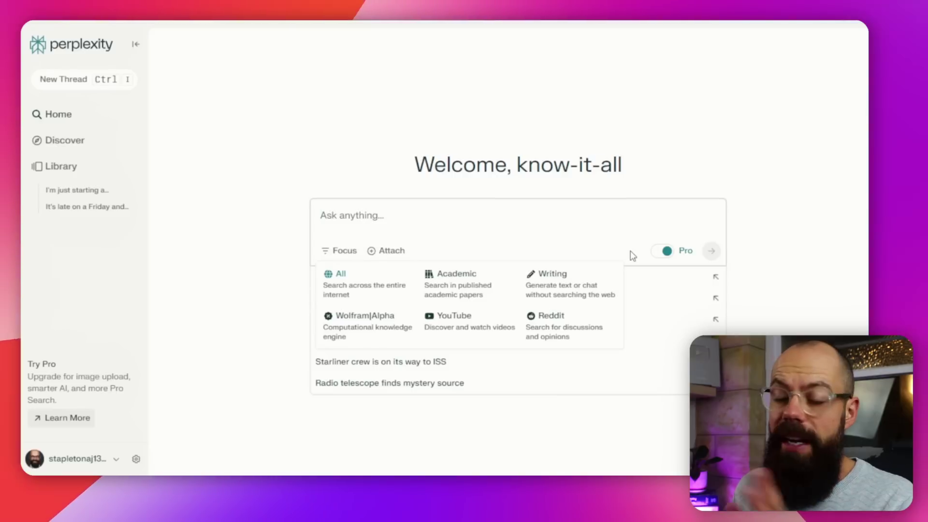
left_click(668, 259)
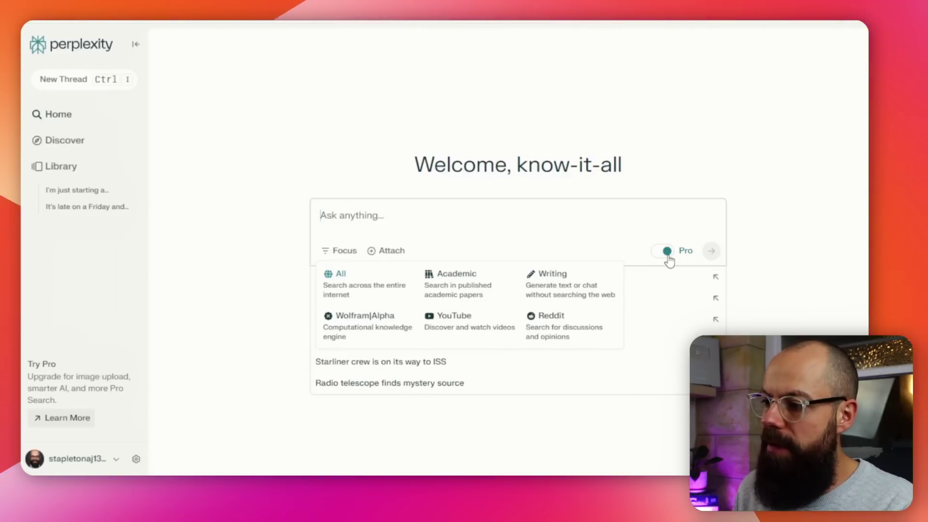
mouse_move(668, 253)
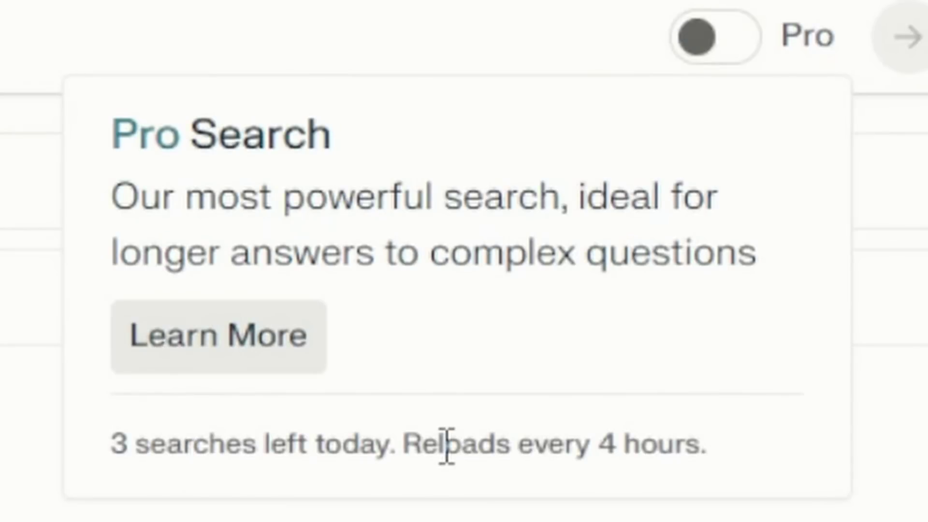
left_click_drag(432, 445, 630, 442)
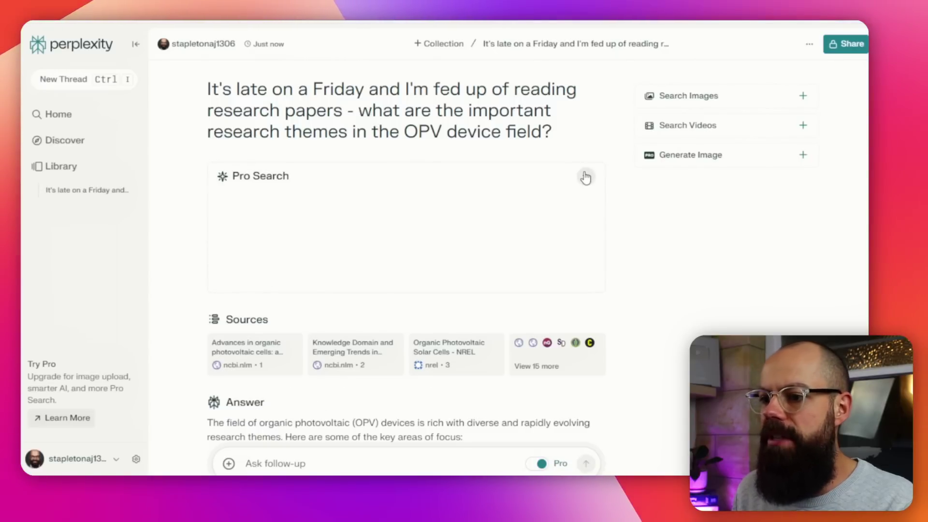
- Collapse the Pro Search steps and read down to the Device Architecture and Morphology section
left_click(585, 178)
scroll(424, 188, "down", 6)
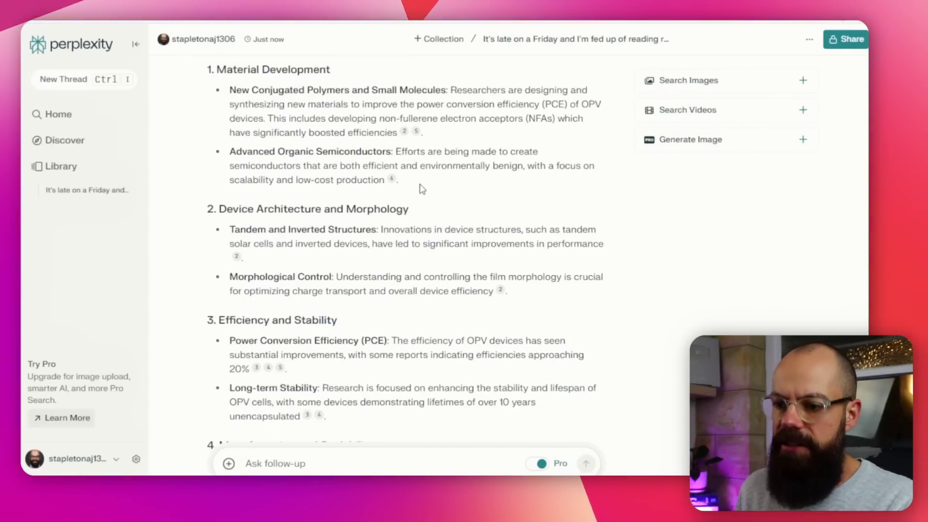
scroll(421, 188, "down", 10)
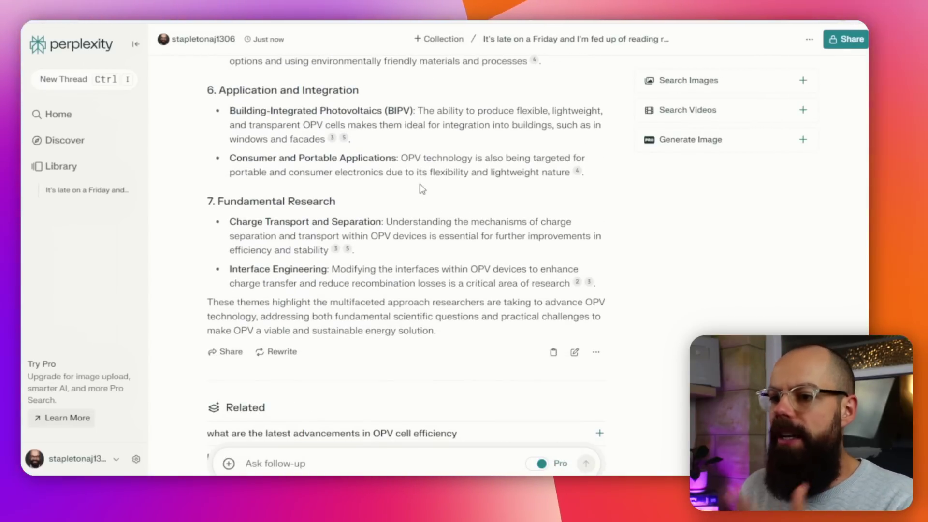
scroll(388, 155, "up", 15)
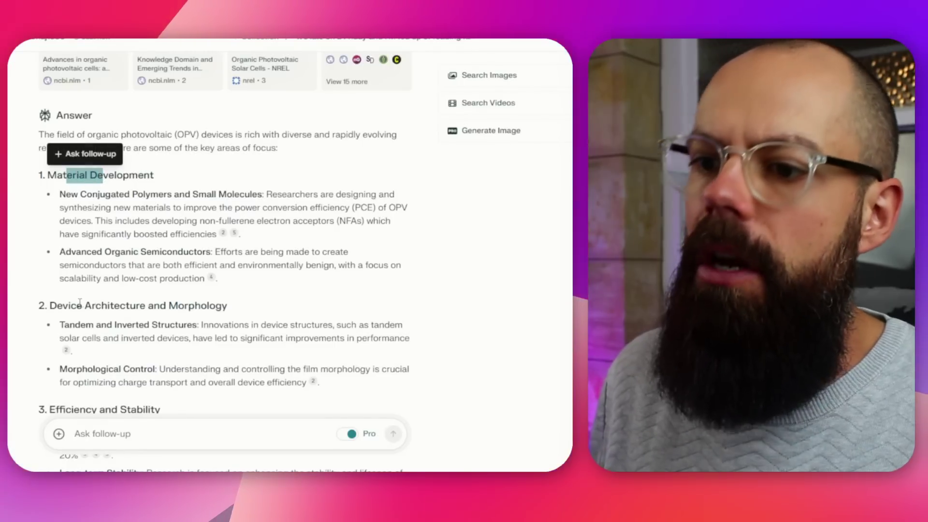
left_click_drag(76, 305, 200, 310)
scroll(200, 310, "down", 3)
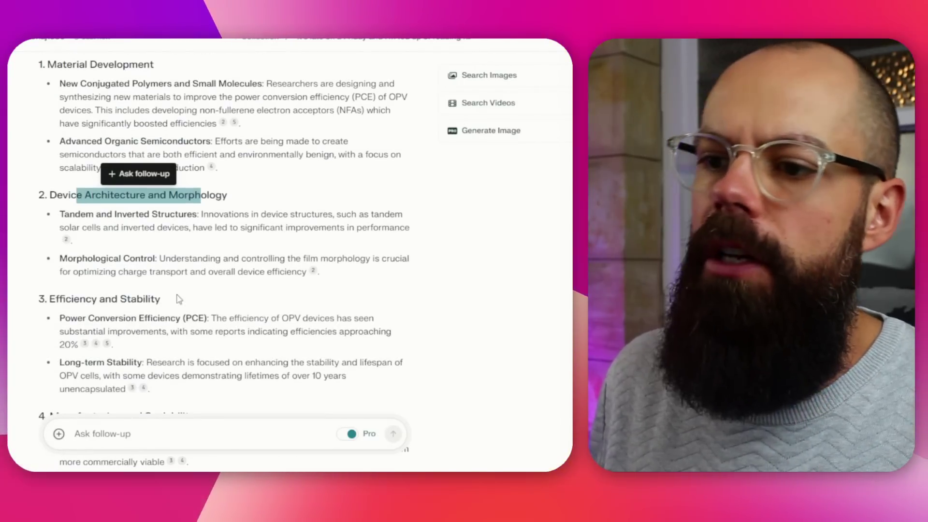
left_click_drag(71, 298, 160, 300)
scroll(143, 251, "down", 3)
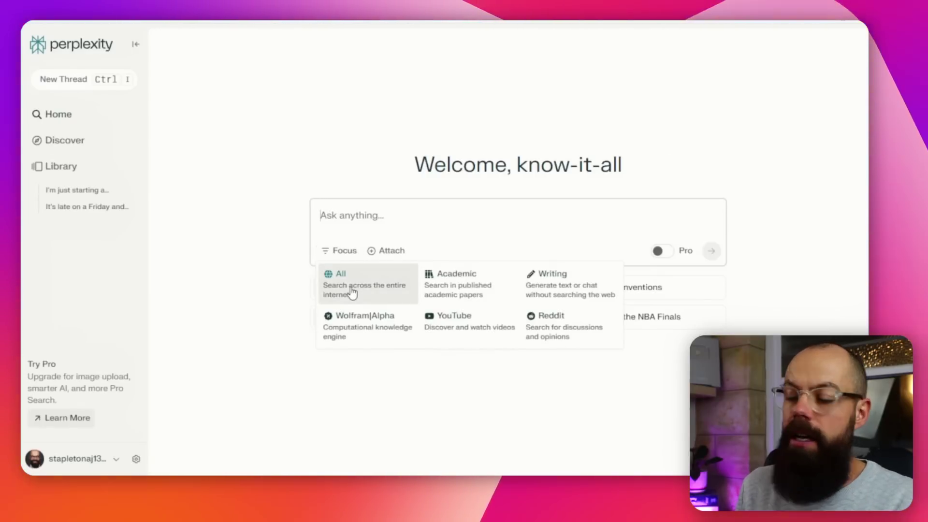
- Restrict the search to Academic focus and review the answer's Tandem and Inverted Structures point
left_click(450, 287)
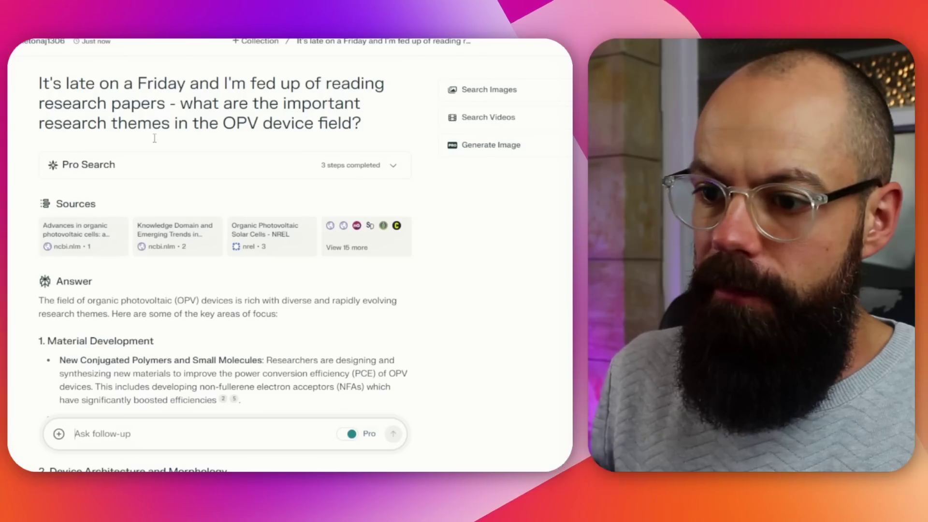
scroll(55, 282, "down", 5)
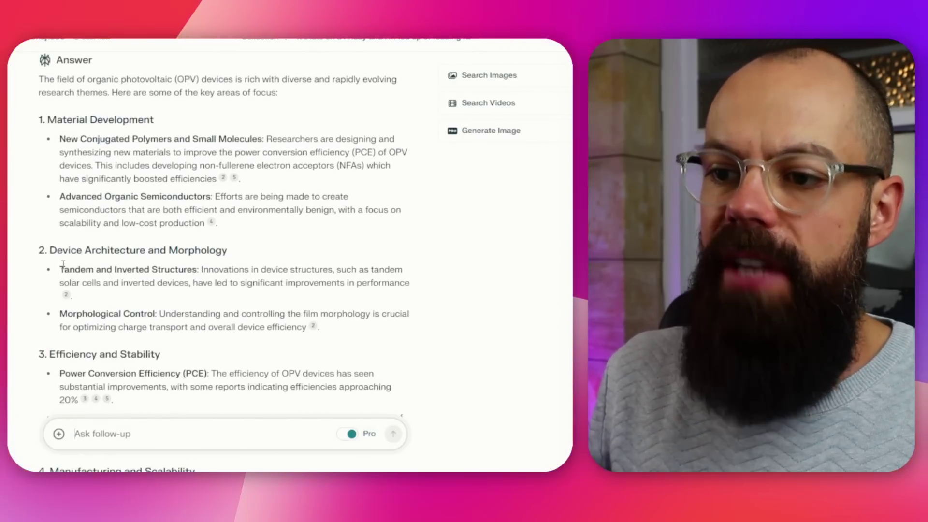
left_click_drag(60, 269, 197, 271)
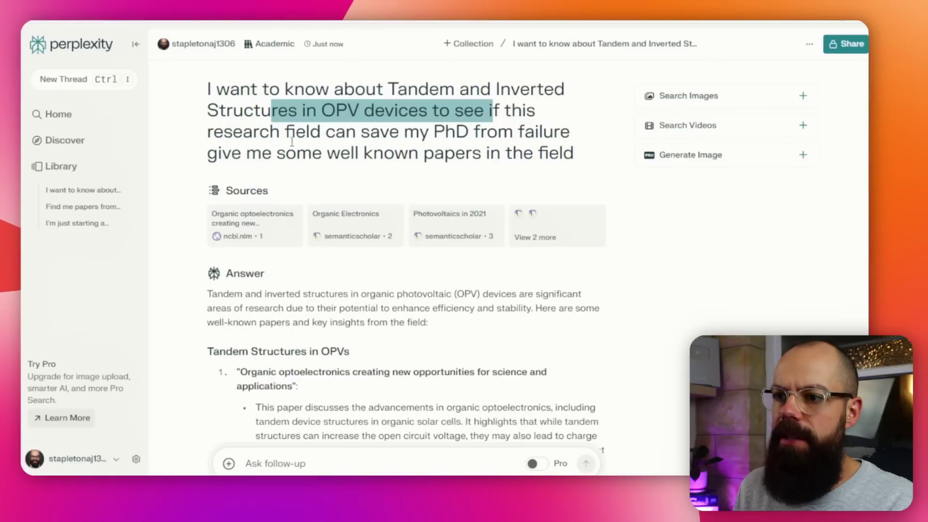
left_click_drag(260, 131, 377, 128)
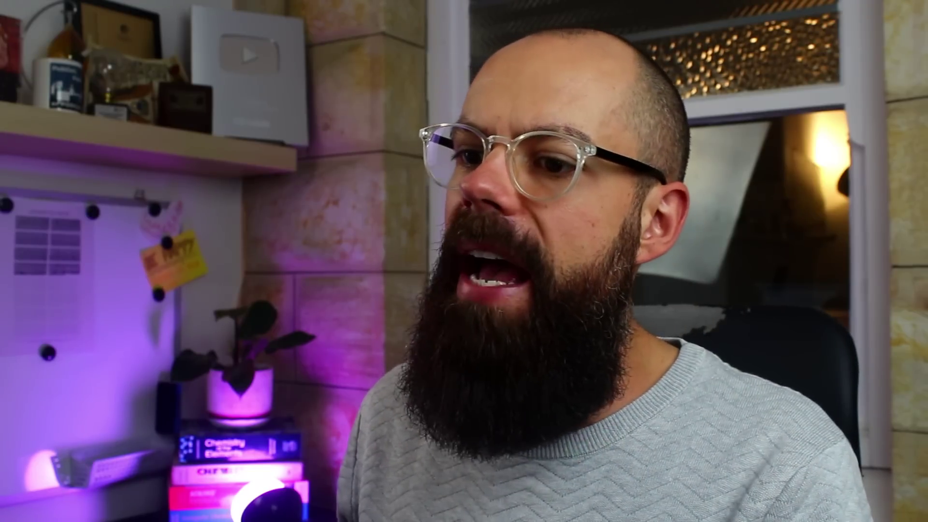
left_click_drag(212, 235, 285, 235)
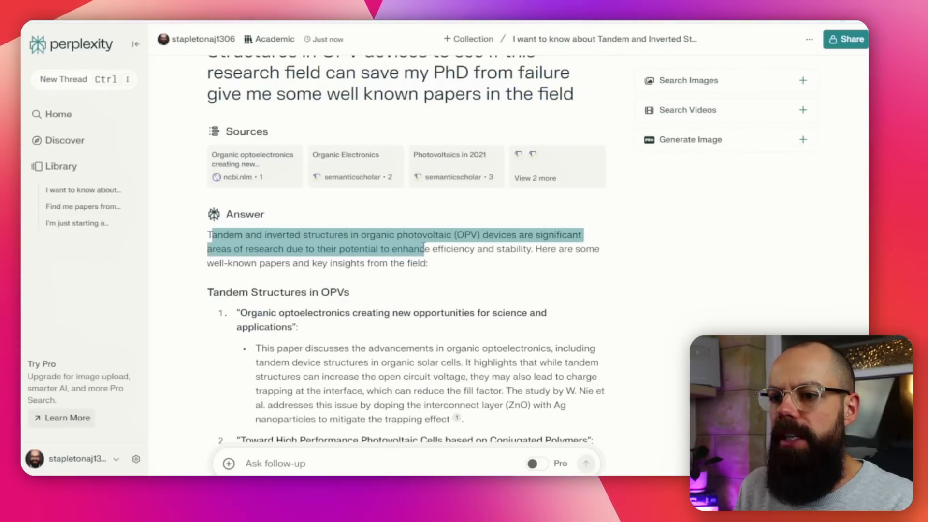
left_click(363, 233)
- Open the ncbi.nlm source cited for the first tandem-structure paper
scroll(258, 178, "down", 3)
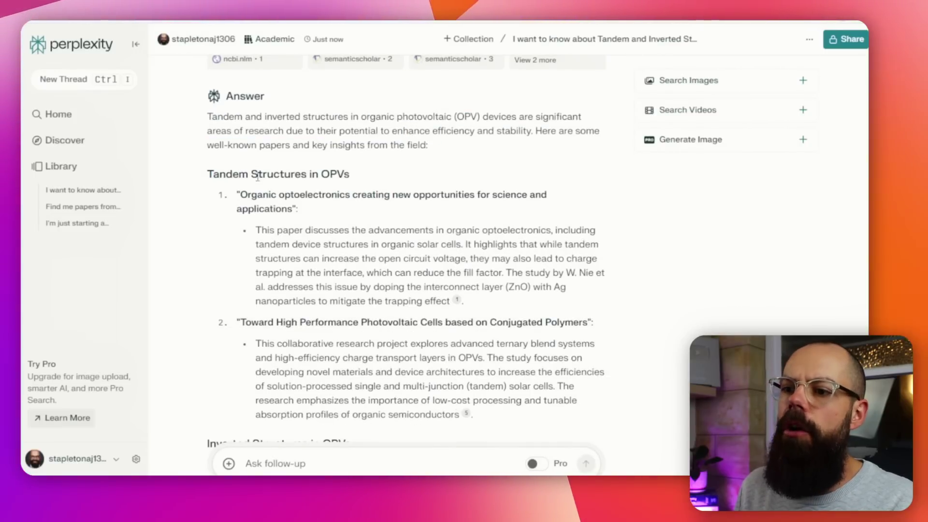
left_click_drag(303, 171, 311, 173)
scroll(338, 217, "down", 4)
scroll(458, 225, "up", 3)
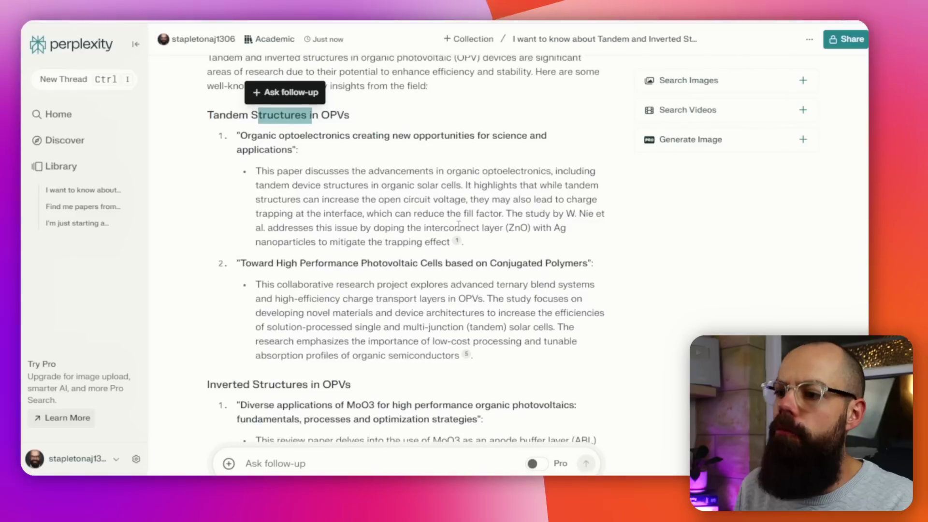
left_click(456, 242)
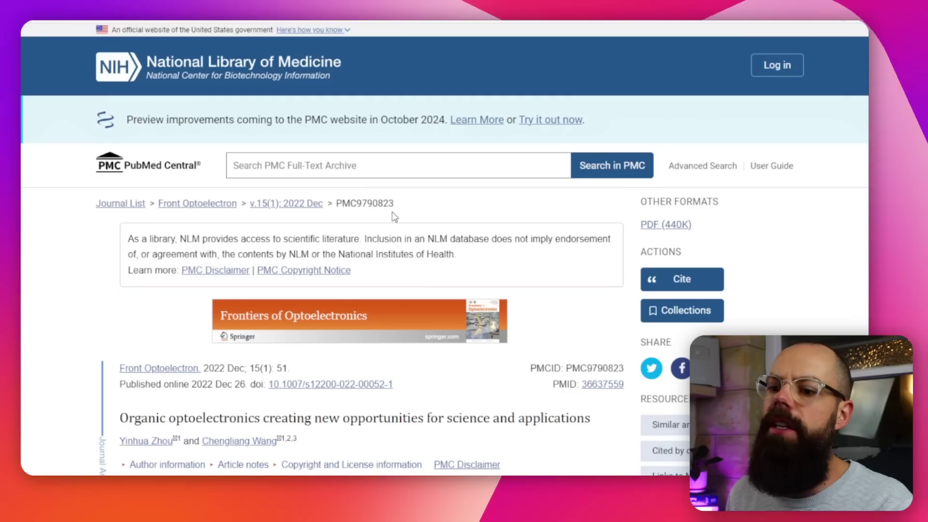
- Read the PMC article's summary of the special issue's eight papers
scroll(392, 213, "down", 12)
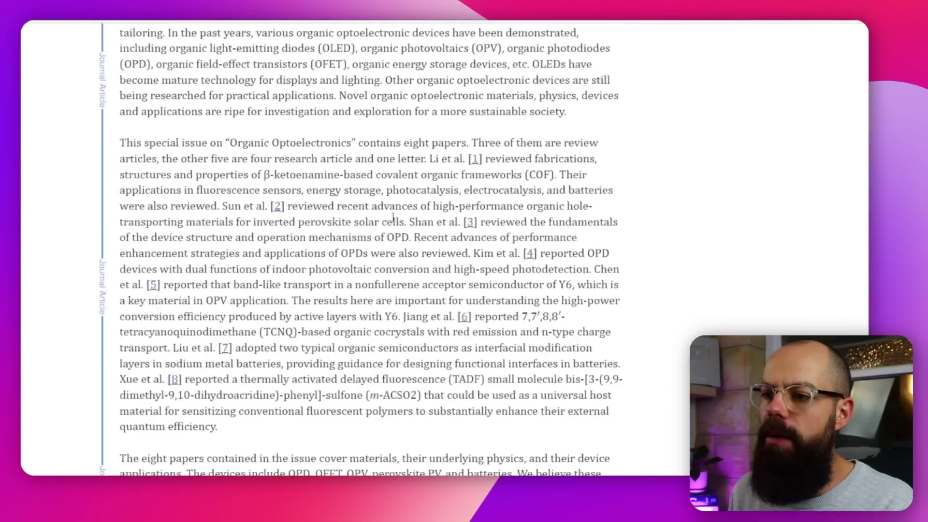
scroll(392, 215, "down", 5)
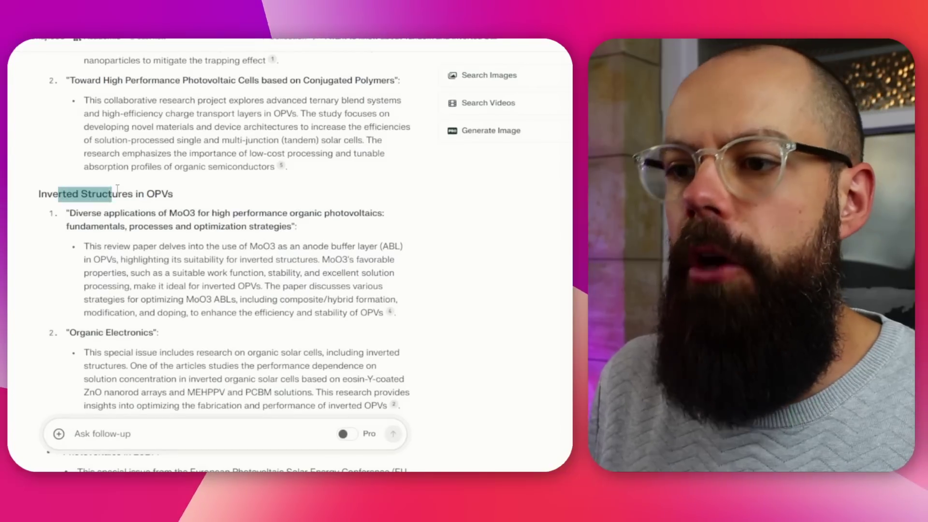
- Read past Additional Resources down to the three related follow-up questions
scroll(132, 188, "down", 2)
scroll(111, 213, "down", 4)
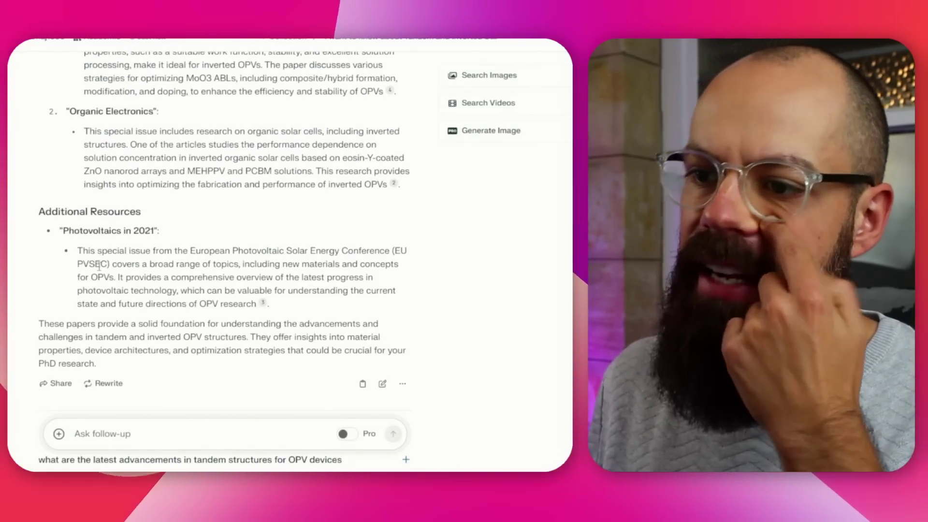
scroll(95, 227, "down", 3)
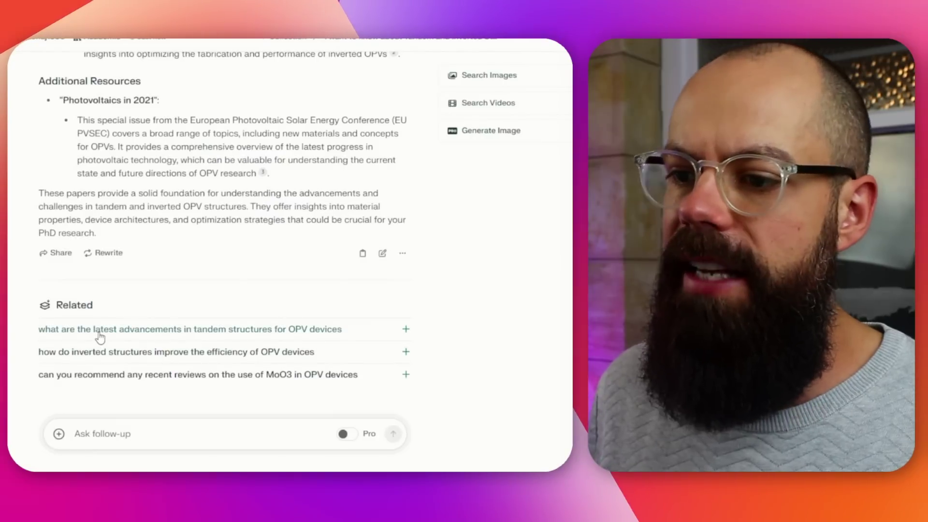
- Ask the related tandem-structure advancements question and read the answer on ternary blends and MoO3 layers
left_click(233, 333)
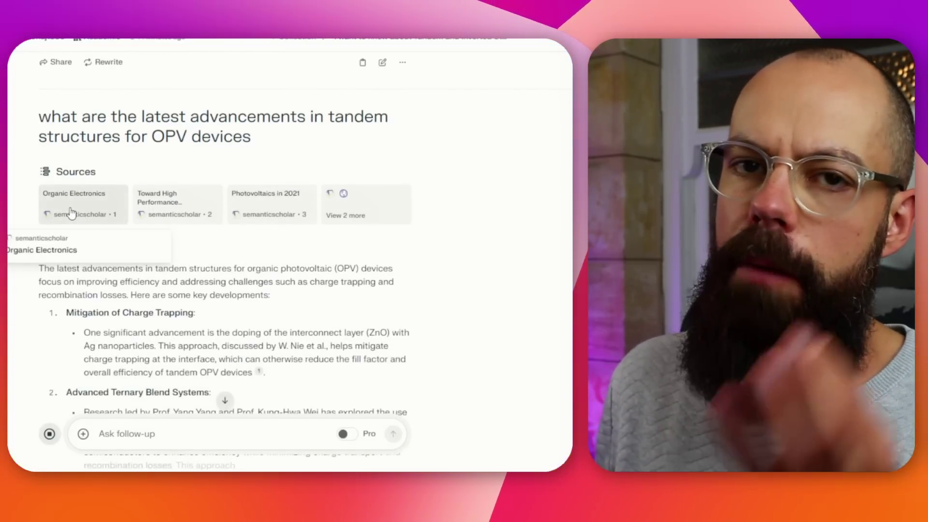
scroll(75, 221, "down", 1)
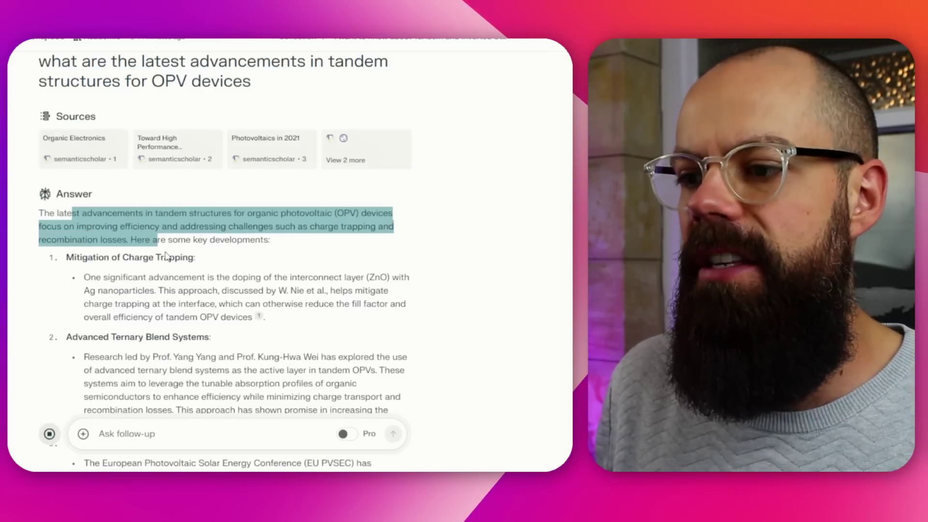
scroll(165, 256, "down", 4)
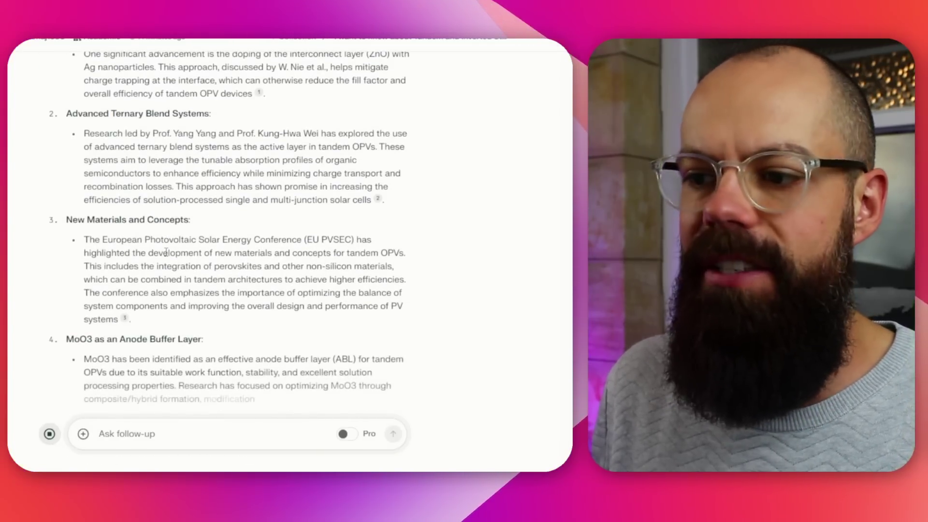
scroll(165, 251, "down", 1)
scroll(166, 251, "down", 1)
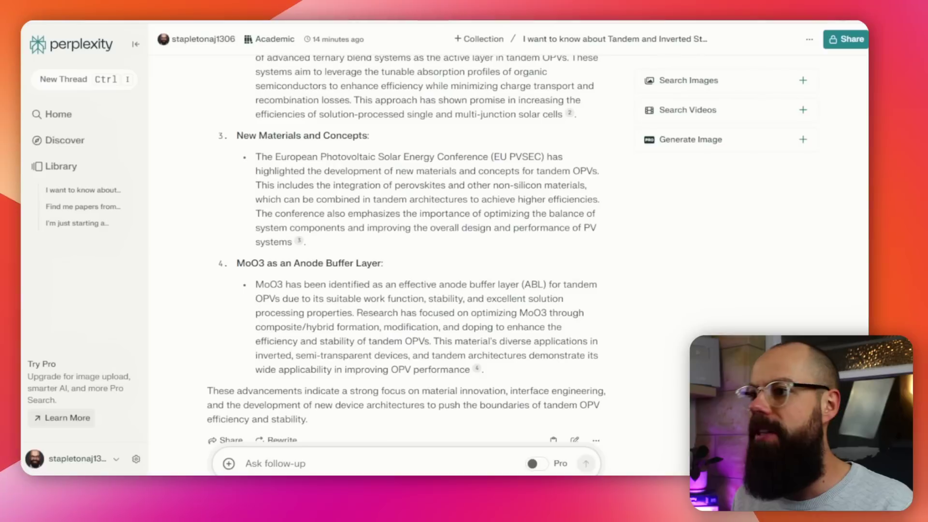
- Preview the thread summarising the uploaded paper, then start a new empty thread
left_click(529, 15)
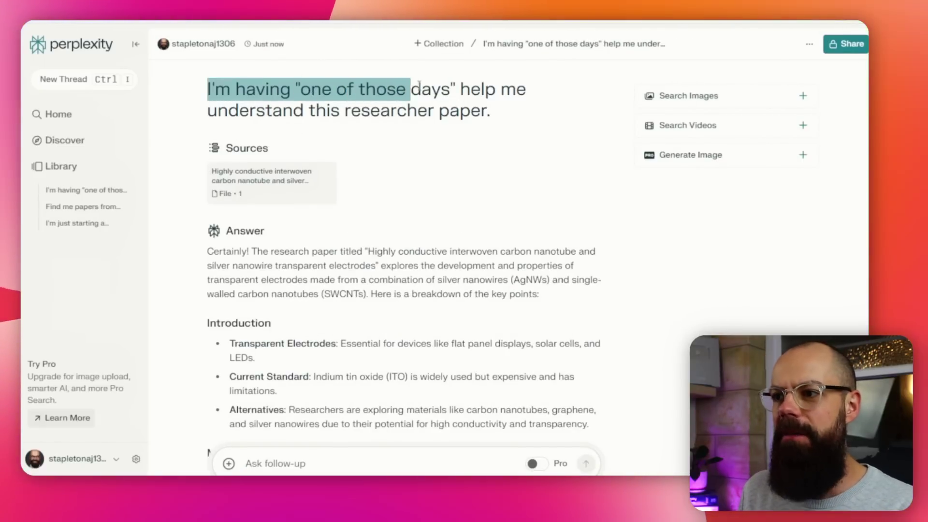
left_click_drag(248, 108, 360, 107)
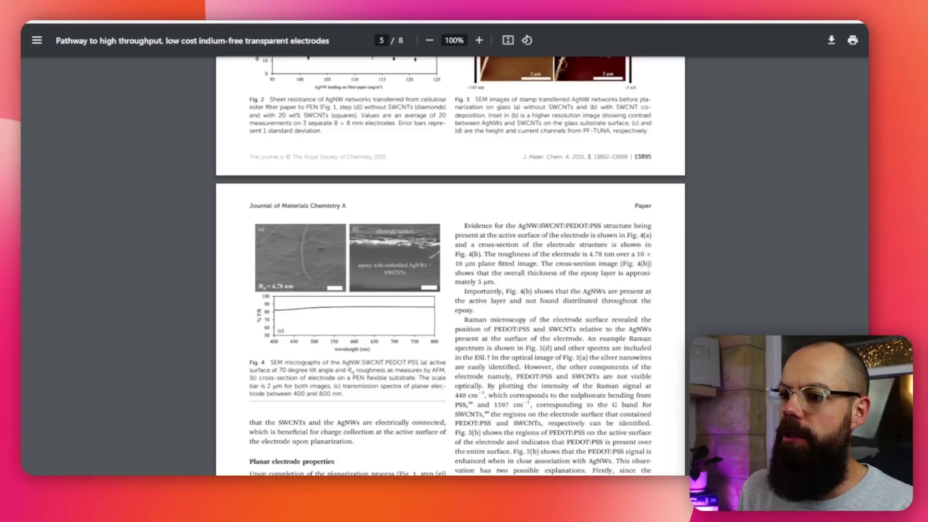
scroll(463, 254, "down", 20)
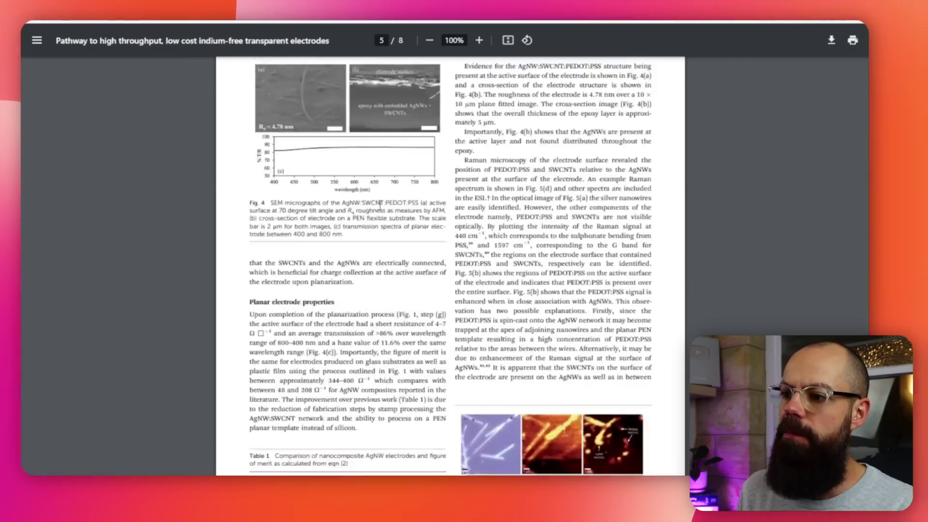
scroll(463, 255, "up", 20)
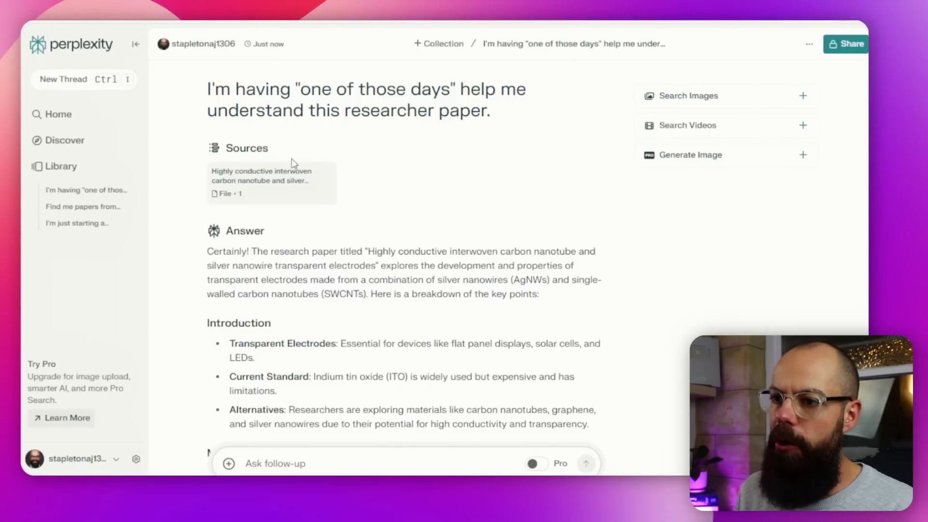
key("ctrl+Tab")
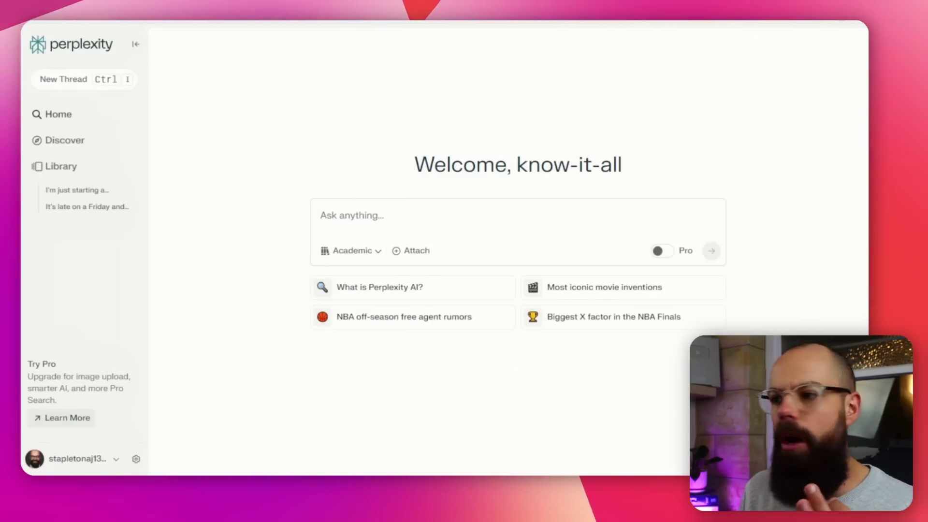
- Upload the paper PDF from the Outputs folder into Perplexity's Ask anything box
left_click_drag(903, 174, 783, 82)
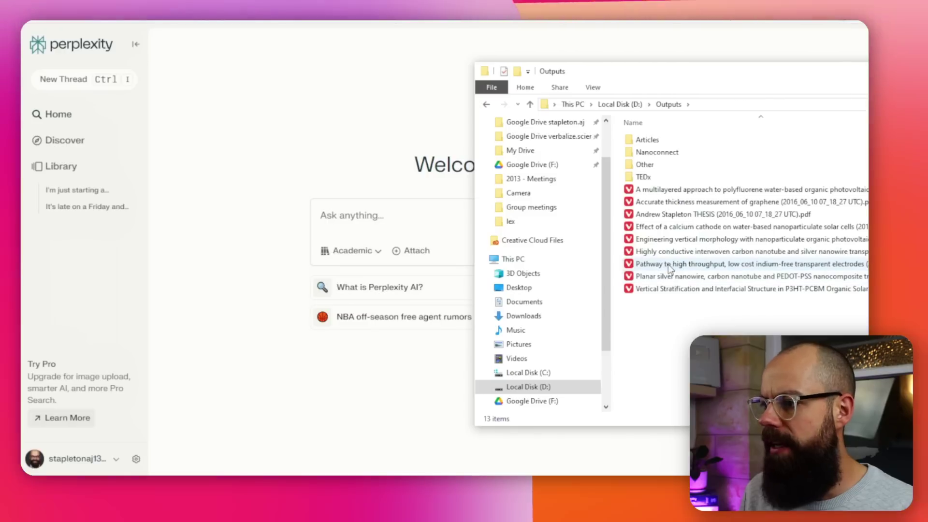
left_click_drag(598, 285, 404, 238)
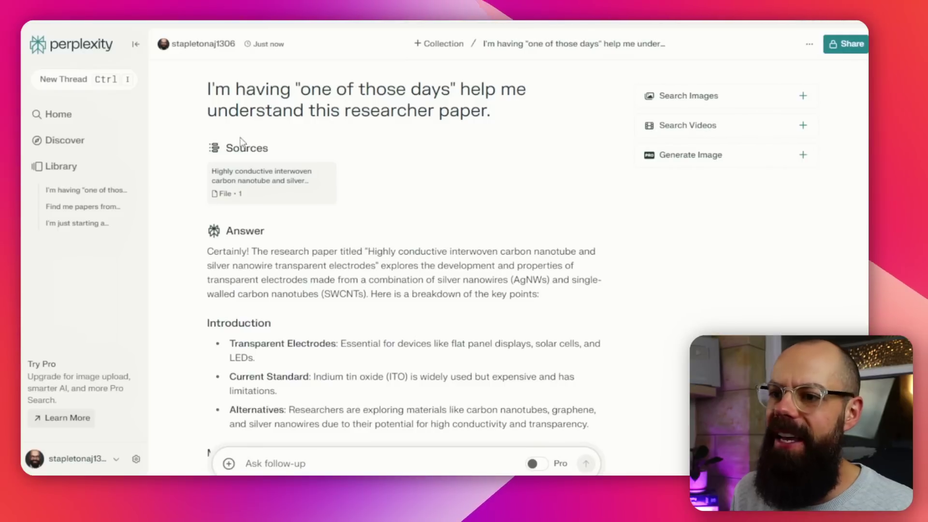
double_click(232, 94)
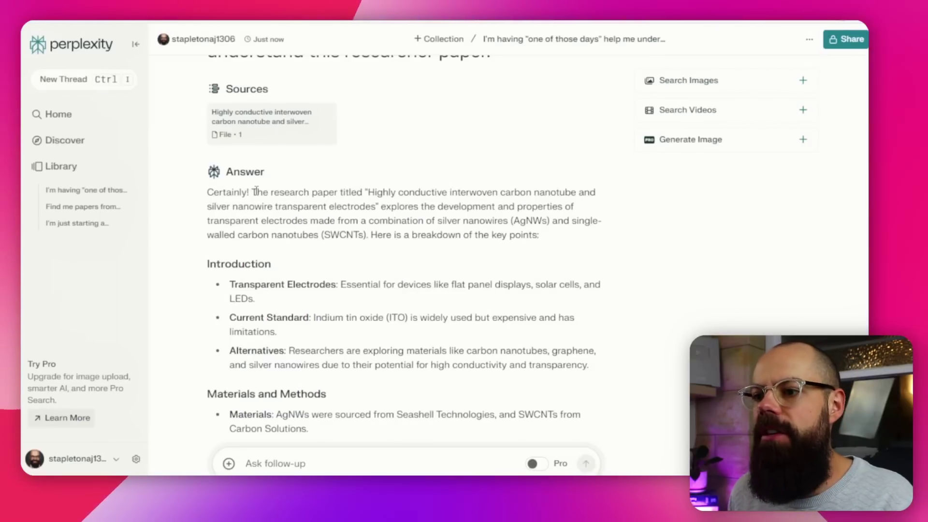
scroll(350, 195, "down", 2)
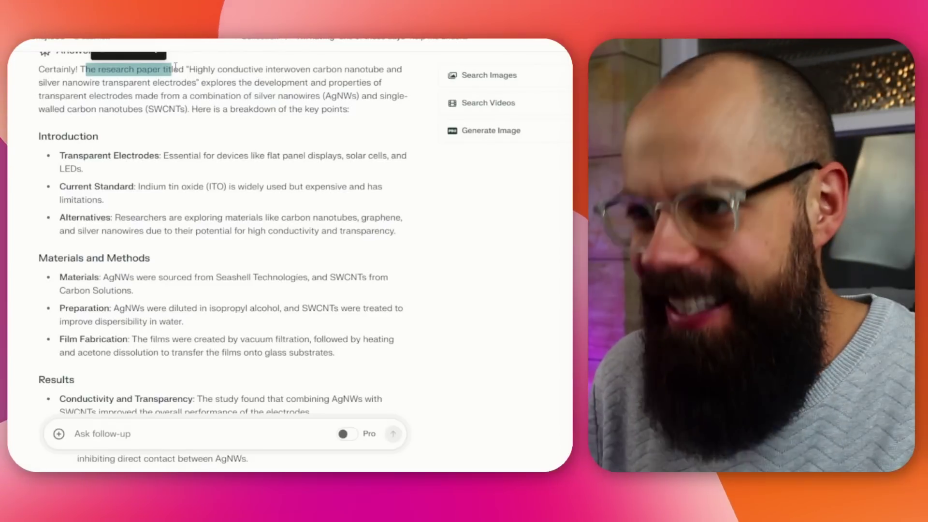
left_click_drag(195, 69, 228, 75)
left_click(66, 131)
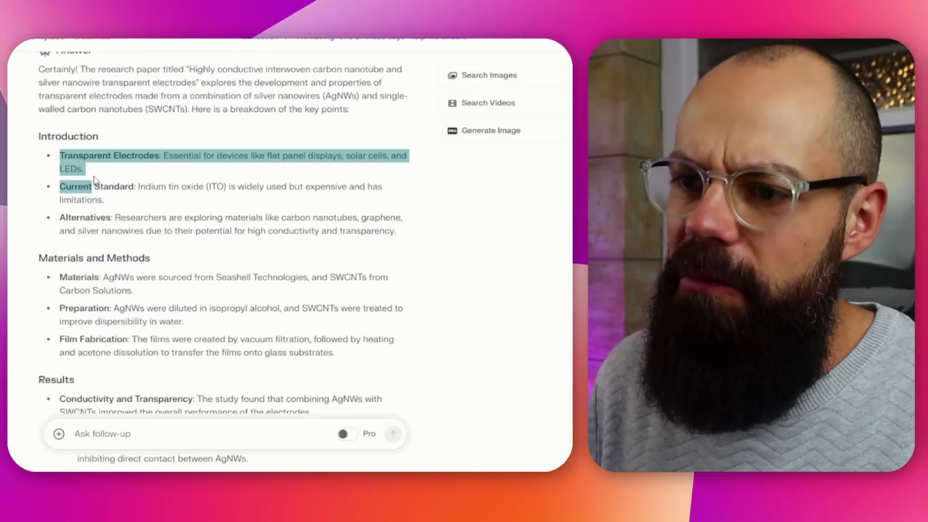
scroll(105, 222, "down", 3)
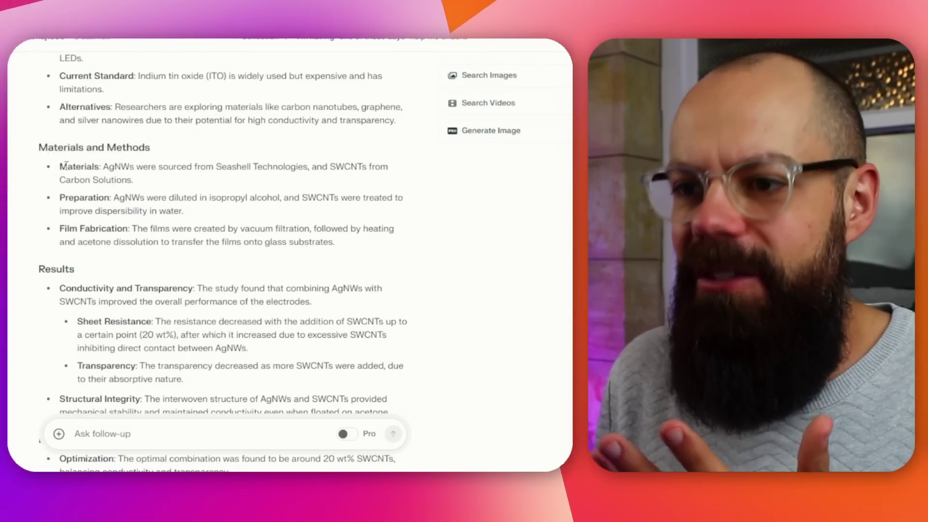
left_click_drag(60, 166, 127, 229)
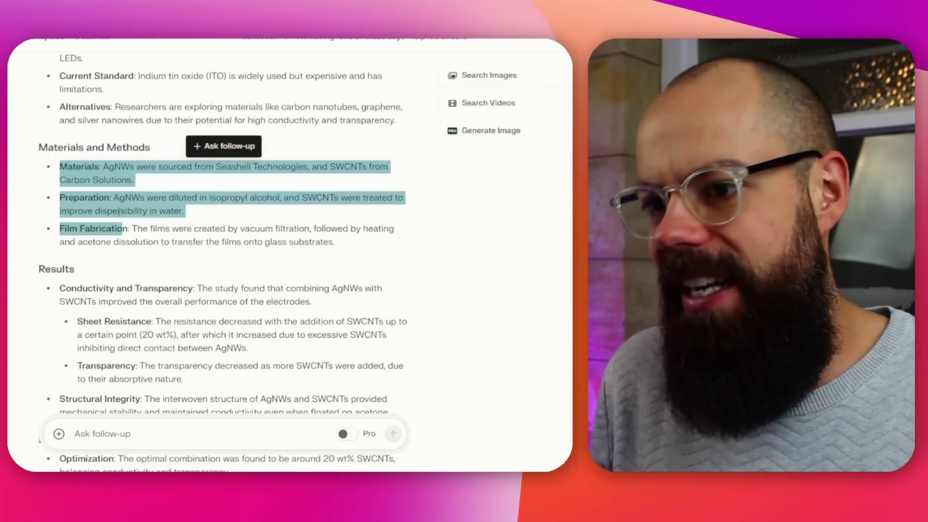
scroll(120, 209, "down", 5)
scroll(116, 210, "up", 2)
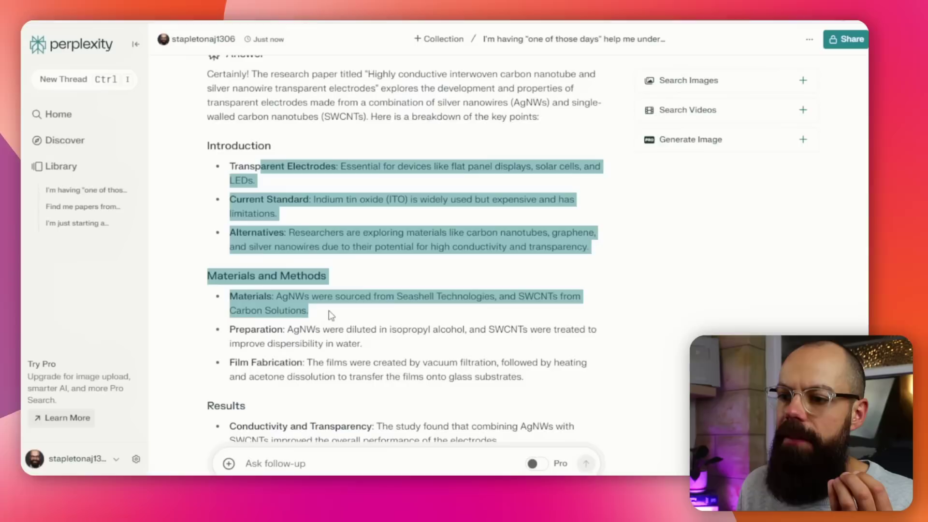
scroll(329, 310, "down", 10)
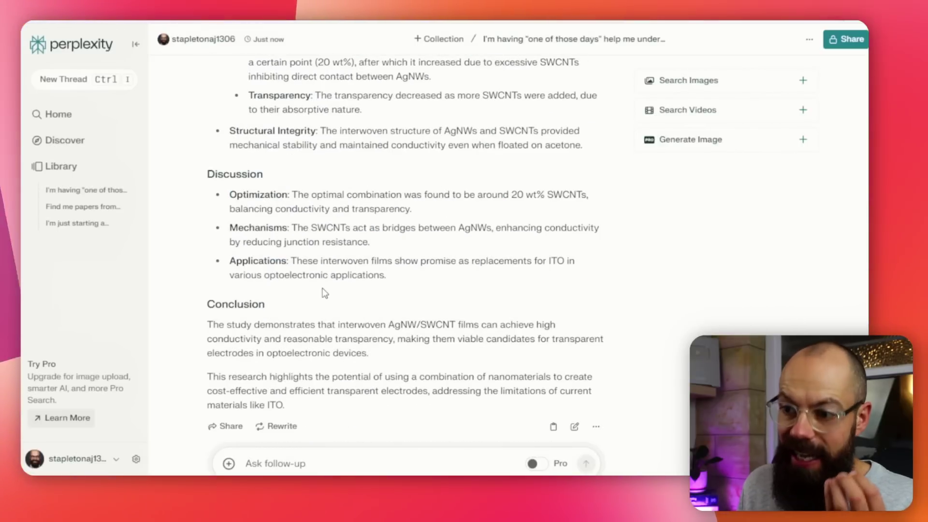
left_click_drag(401, 273, 353, 243)
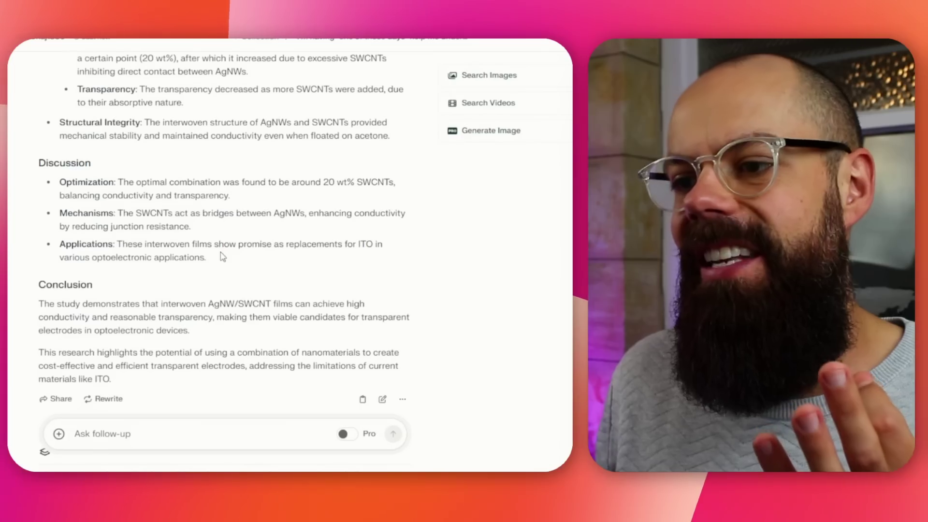
left_click_drag(207, 257, 184, 195)
left_click(151, 163)
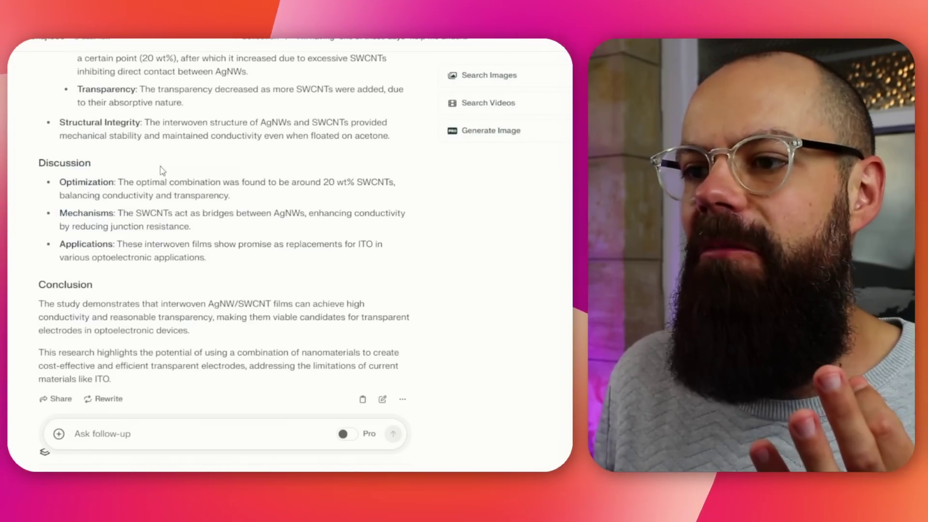
scroll(150, 163, "down", 4)
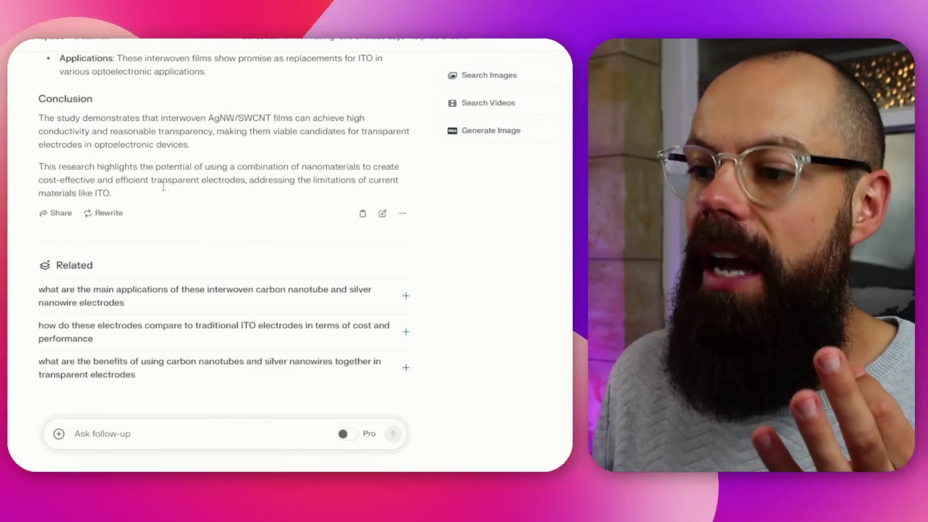